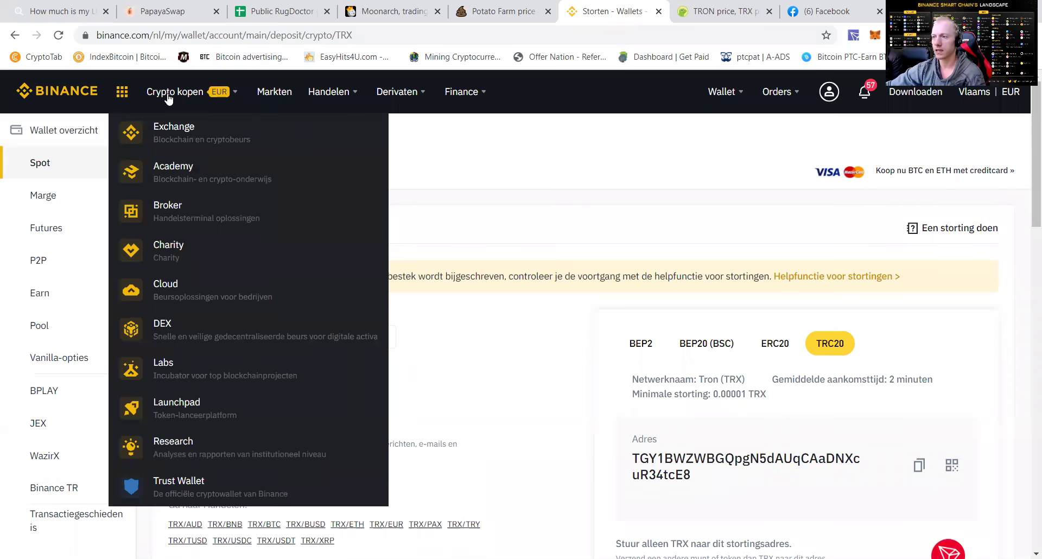
# Switch to the Klassiek spot trading view from the Handelen menu.
pyautogui.moveTo(333, 98)
pyautogui.click(341, 164)
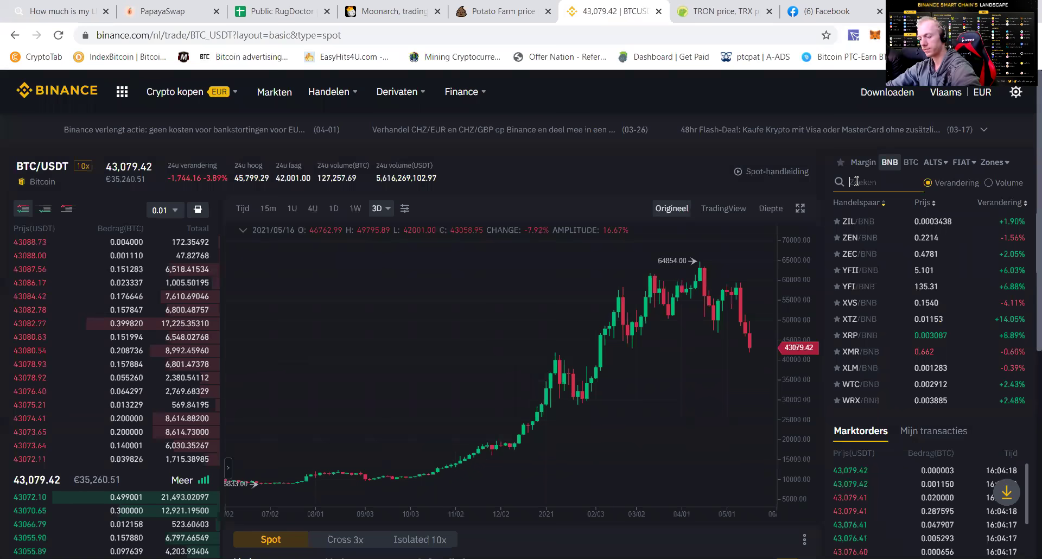
# Search trx and open the TRX/BNB trading pair.
pyautogui.write('trx')
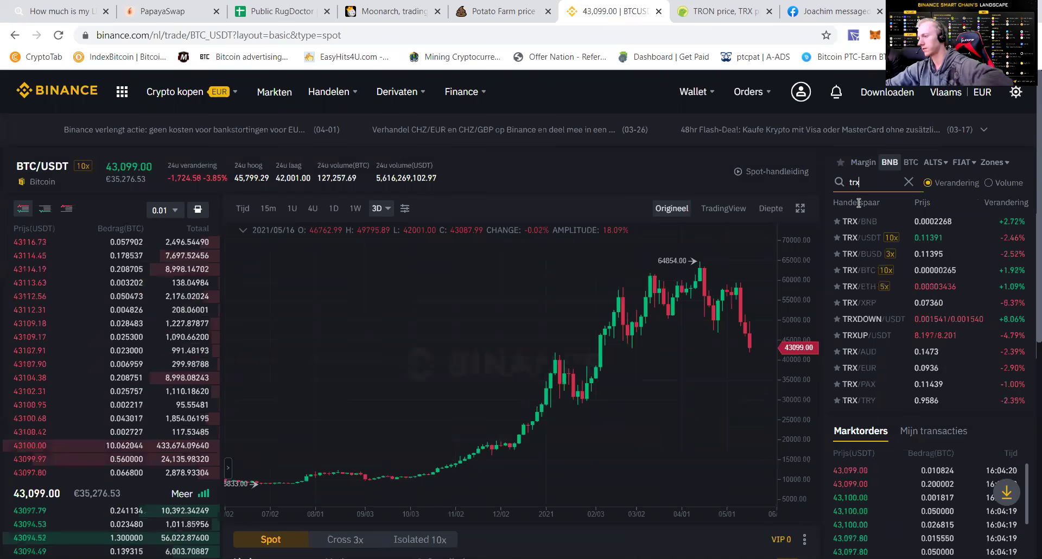
pyautogui.click(854, 224)
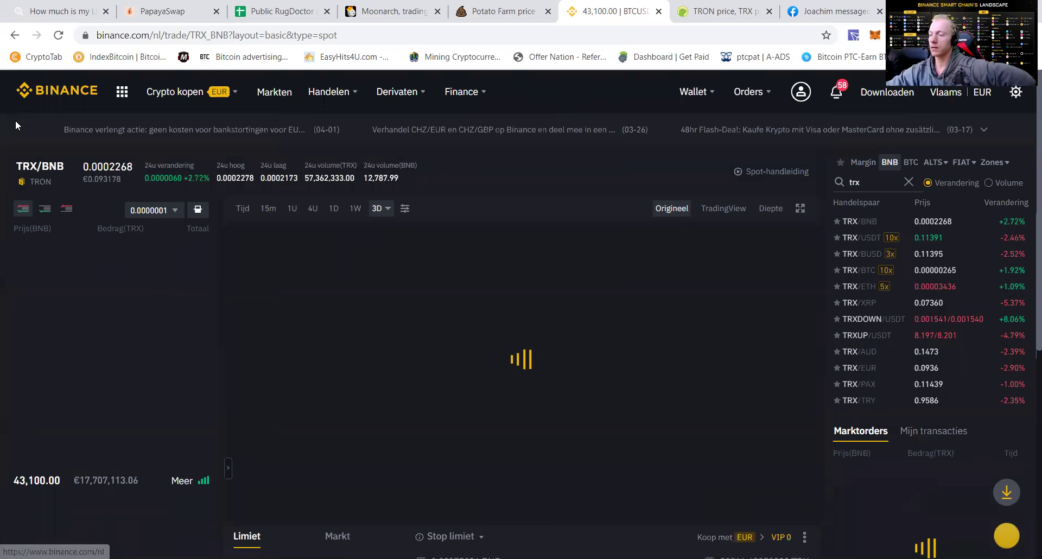
pyautogui.scroll(-5, 112, 137)
pyautogui.scroll(-2, 613, 324)
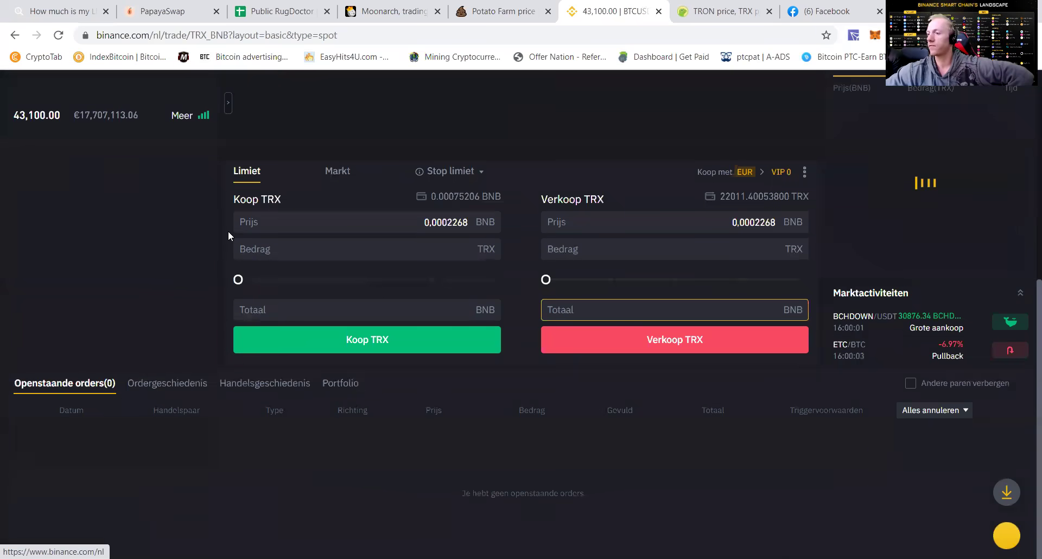
# Place a 100% market sell of the 22011 TRX balance, retrying until it fills.
pyautogui.click(336, 172)
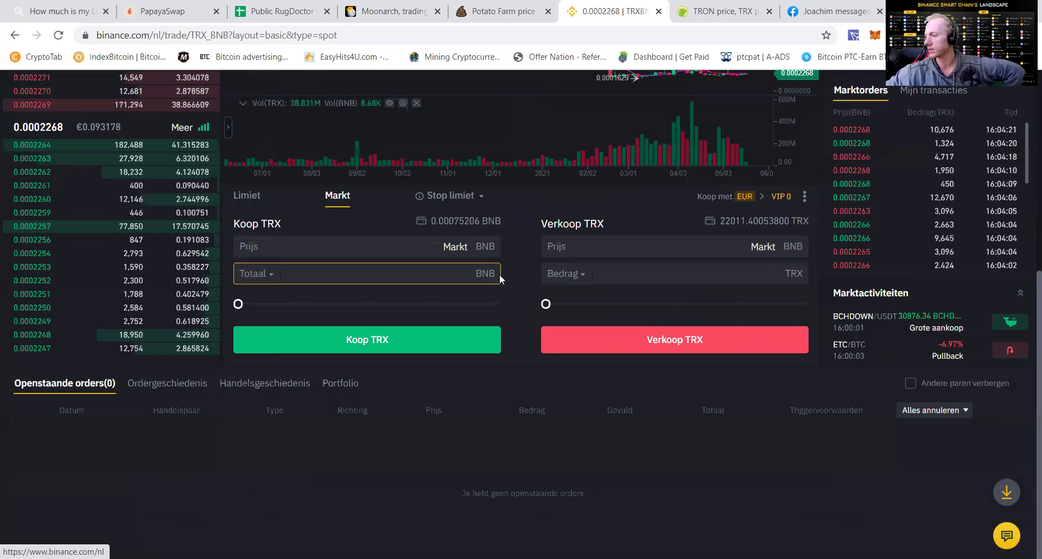
pyautogui.moveTo(546, 303); pyautogui.dragTo(803, 304)
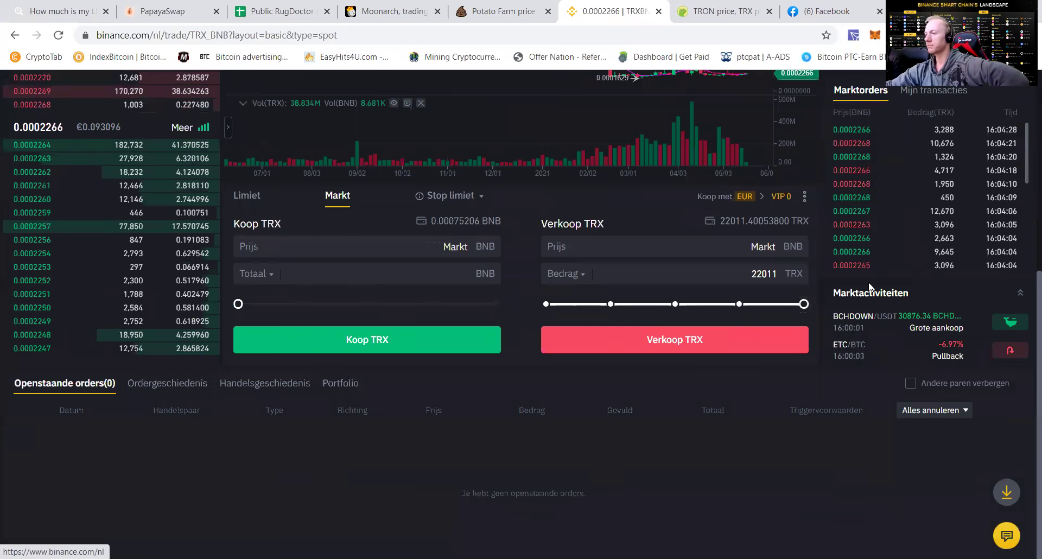
pyautogui.click(774, 278)
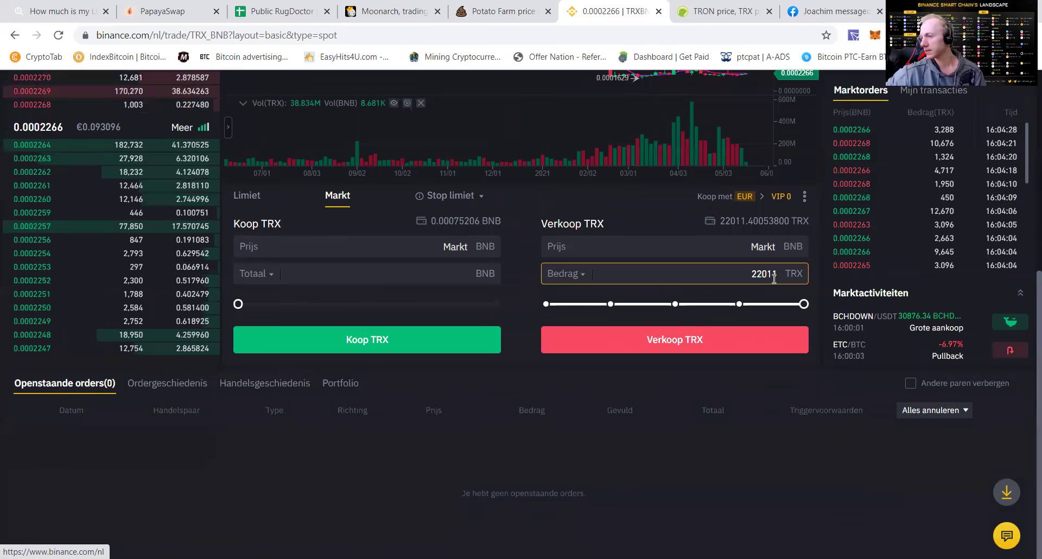
pyautogui.click(768, 293)
pyautogui.click(693, 339)
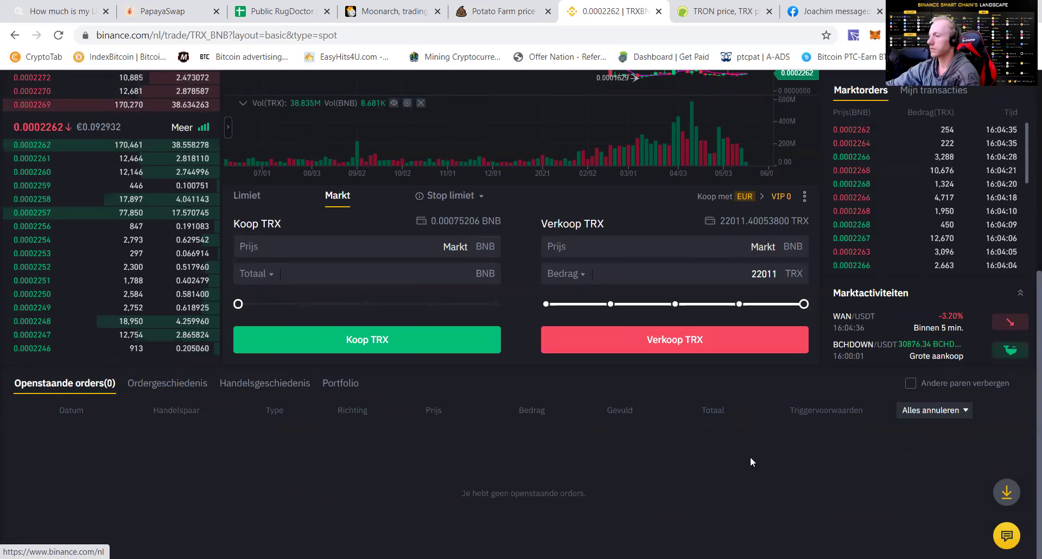
pyautogui.scroll(1, 749, 457)
pyautogui.scroll(3, 964, 354)
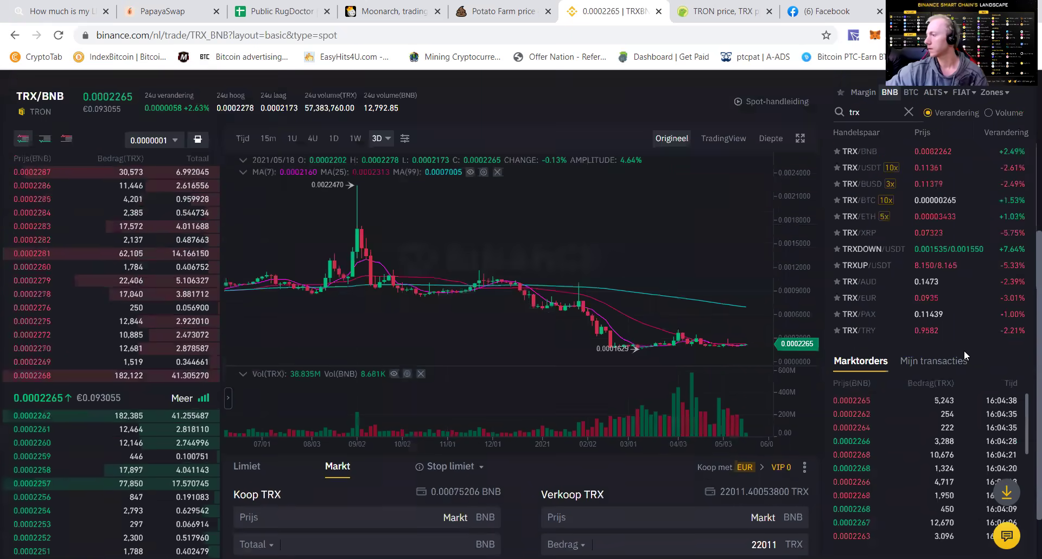
pyautogui.scroll(-3, 916, 377)
pyautogui.click(747, 416)
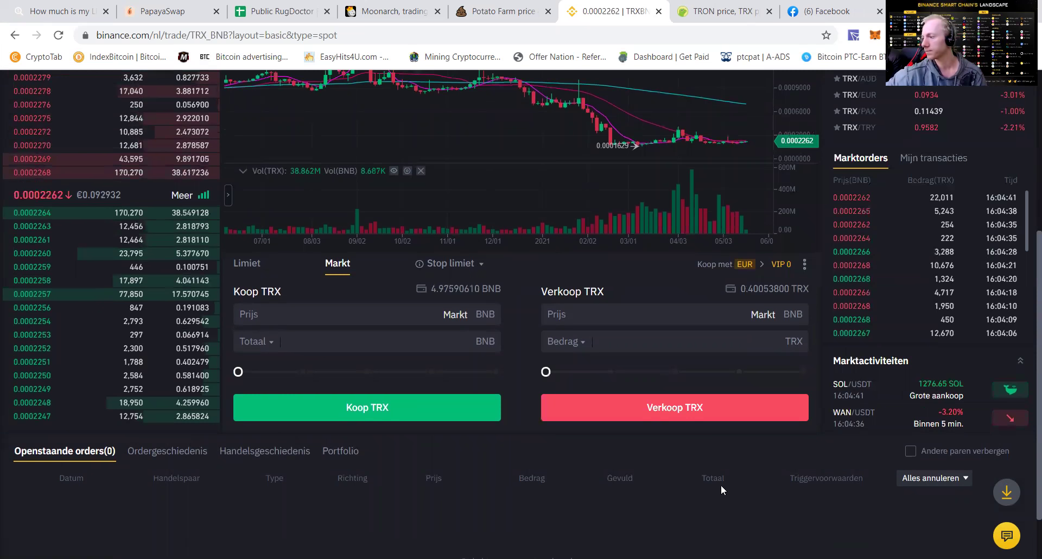
pyautogui.scroll(5, 720, 484)
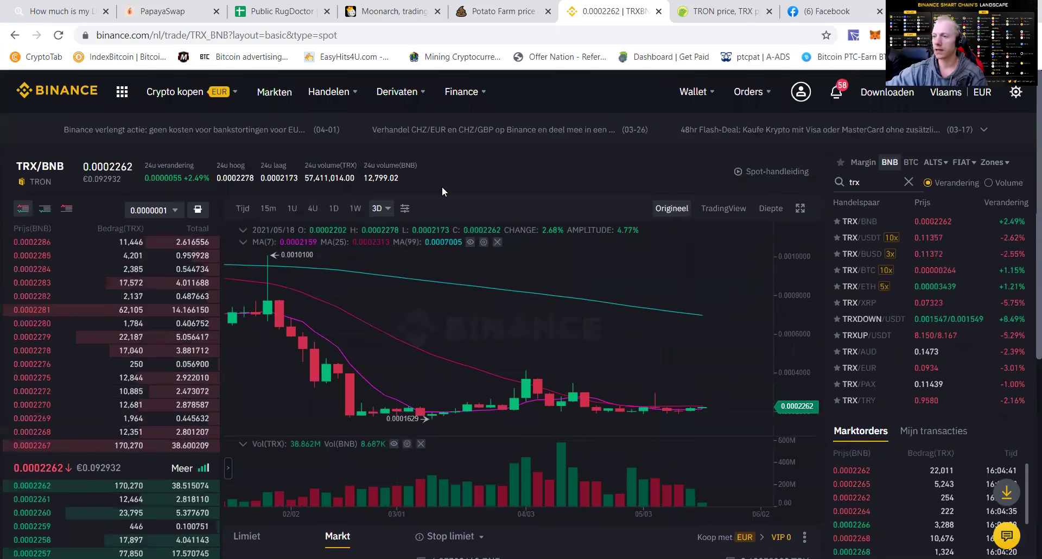
# Go to the Wallet Overzicht page showing the 0.05806689 BTC estimated balance.
pyautogui.moveTo(697, 92)
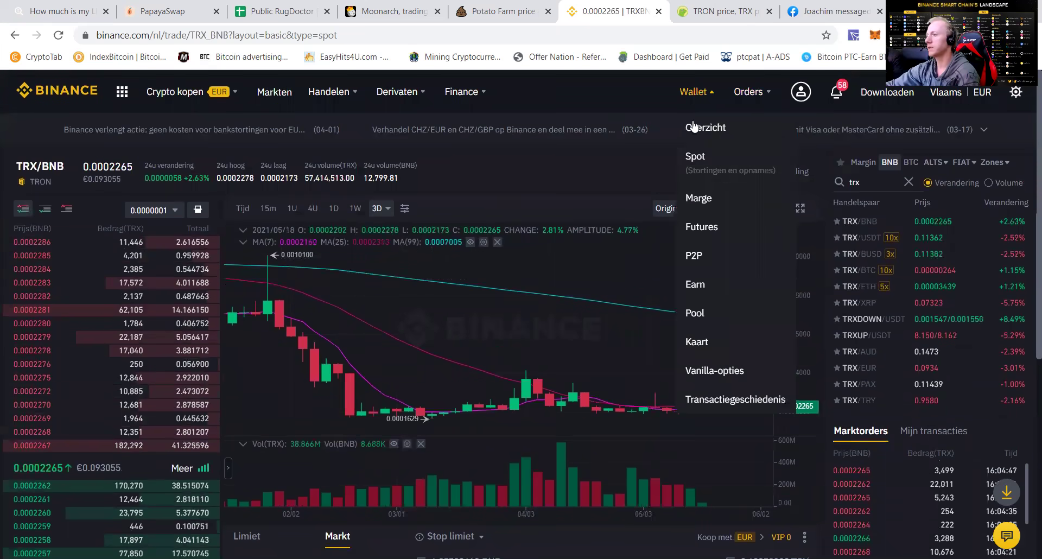
pyautogui.click(705, 128)
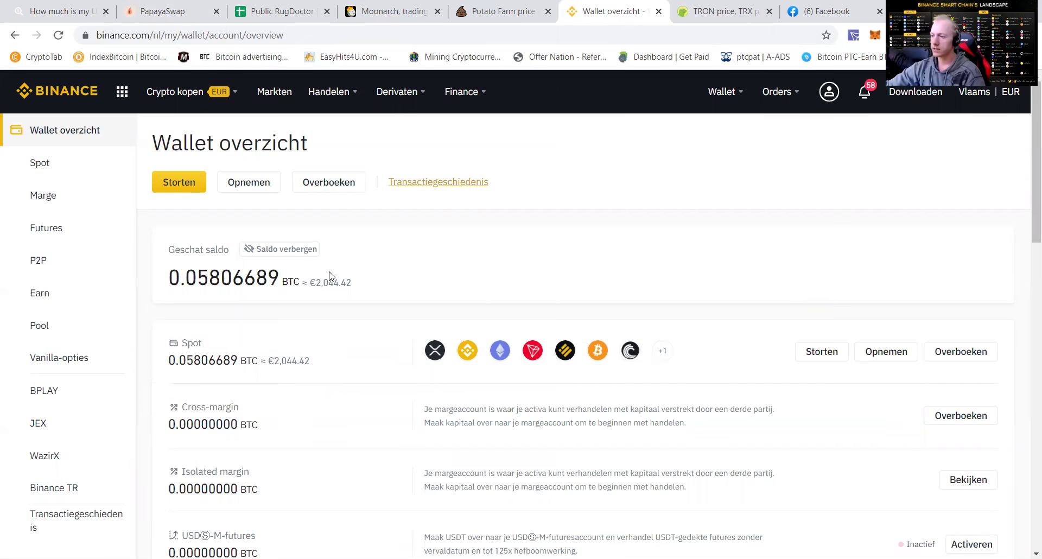
# Start a spot withdrawal with BNB as the coin and review the Adresboek entries.
pyautogui.click(887, 355)
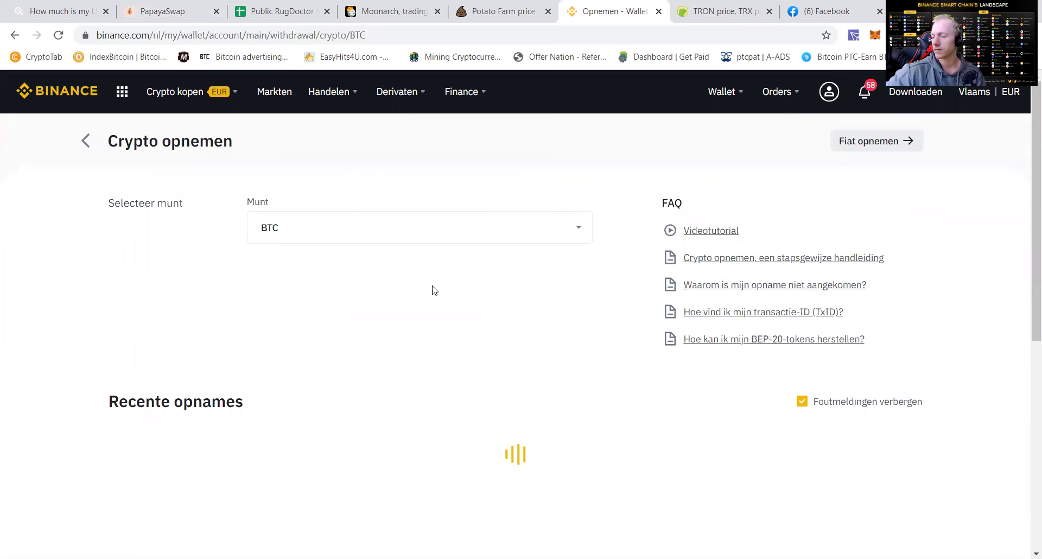
pyautogui.click(352, 226)
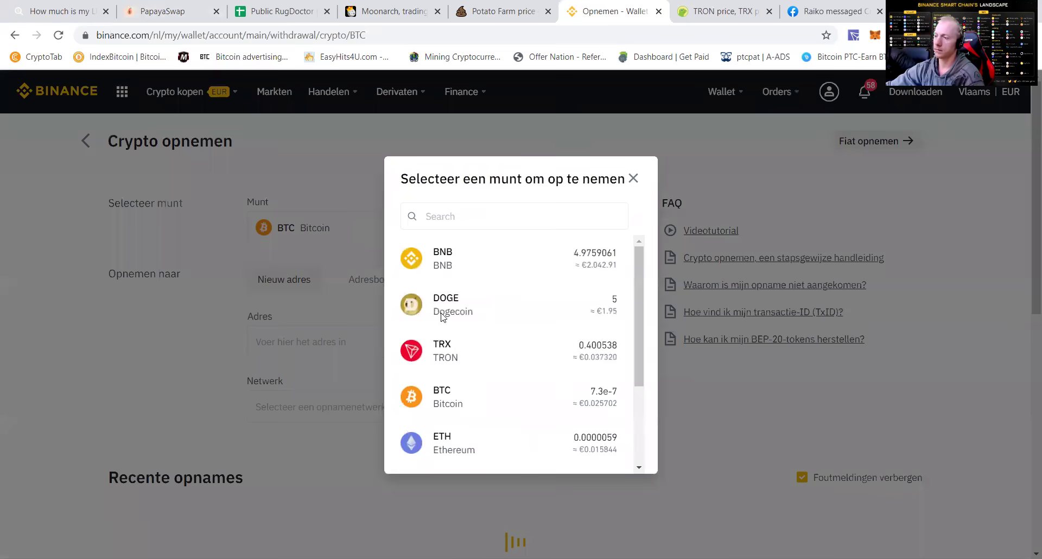
pyautogui.click(461, 217)
pyautogui.click(439, 256)
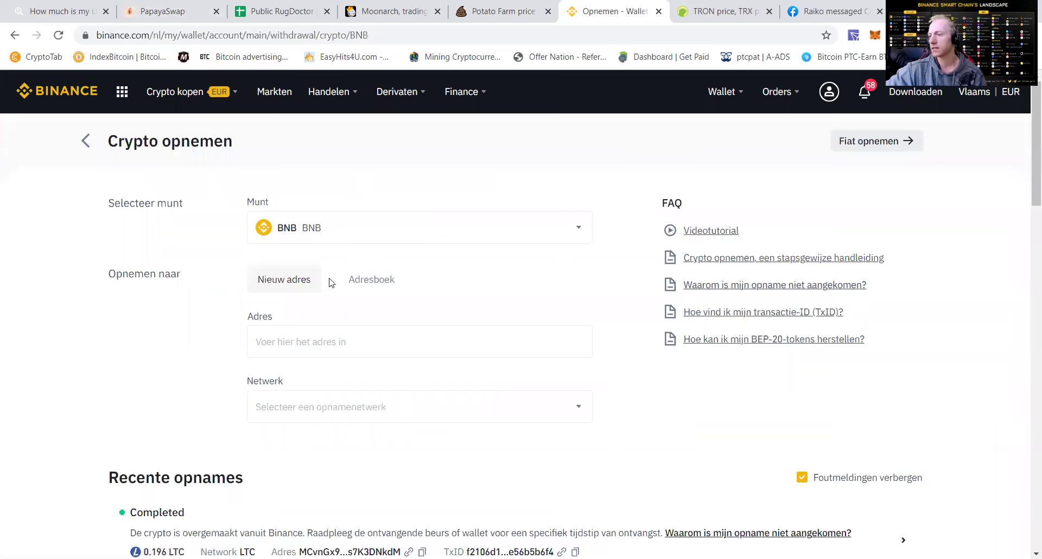
pyautogui.click(365, 283)
pyautogui.click(413, 352)
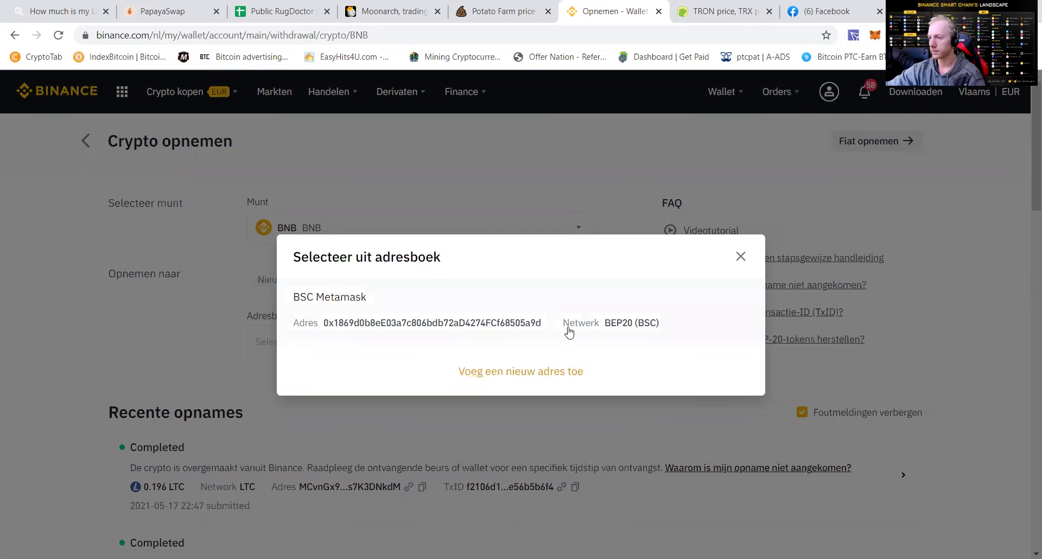
pyautogui.click(740, 257)
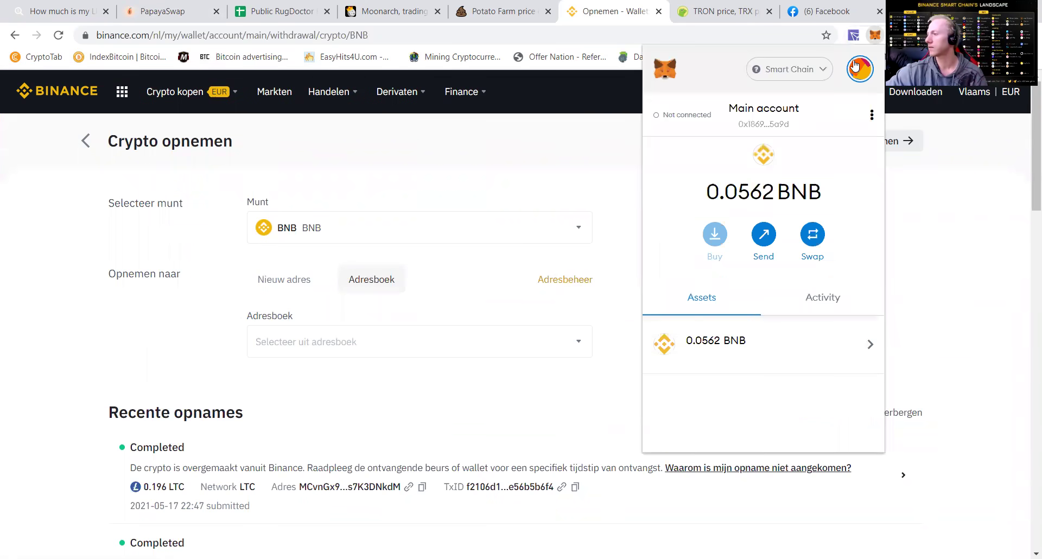
# Copy another MetaMask account's address and recheck the saved withdrawal addresses.
pyautogui.click(860, 69)
pyautogui.scroll(-10, 763, 155)
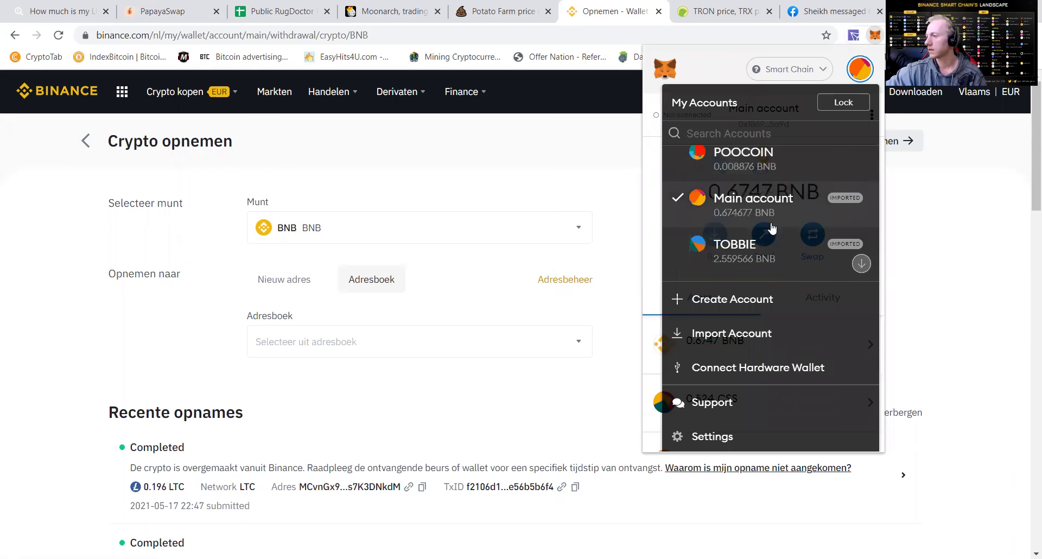
pyautogui.click(758, 179)
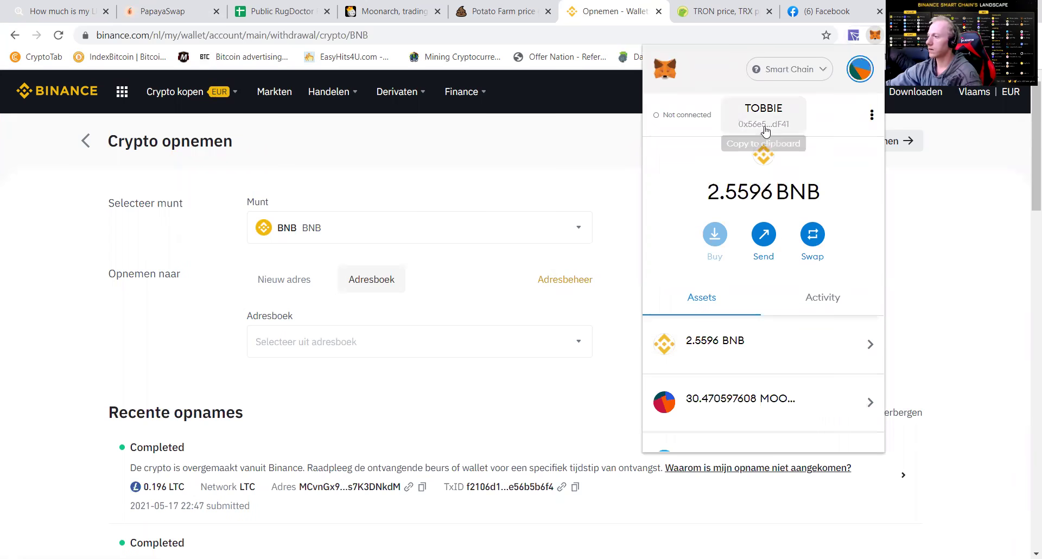
pyautogui.click(759, 130)
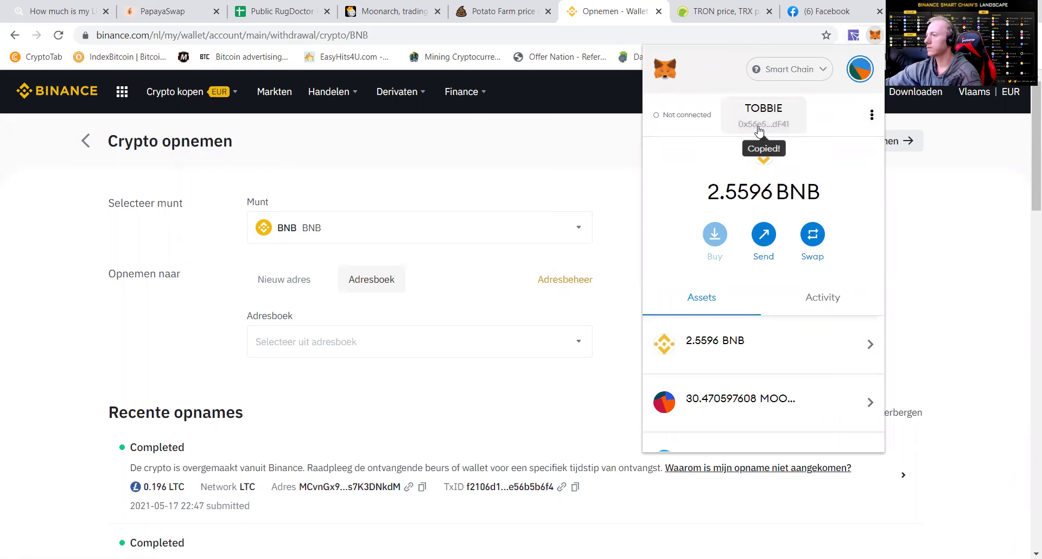
pyautogui.click(349, 340)
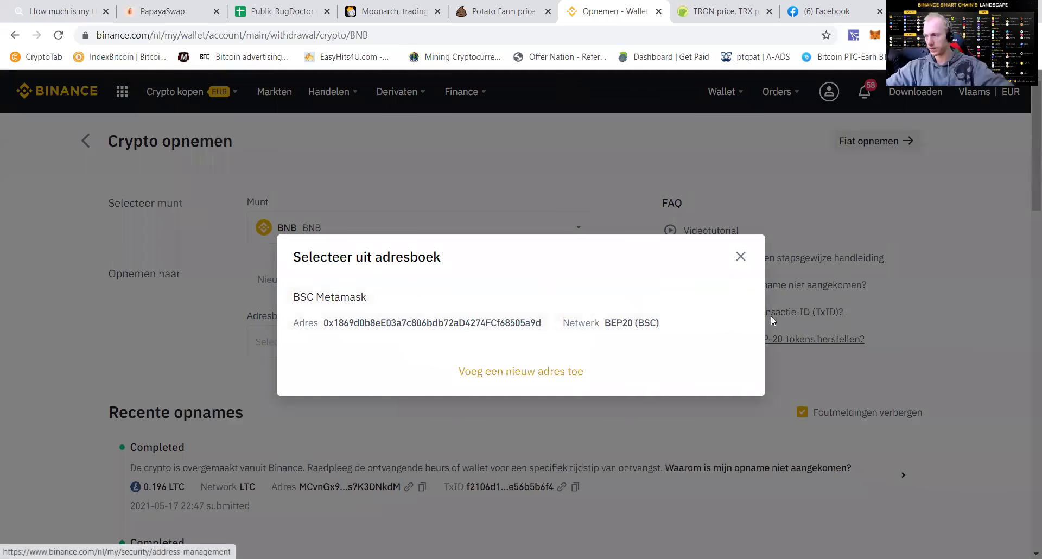
pyautogui.click(743, 258)
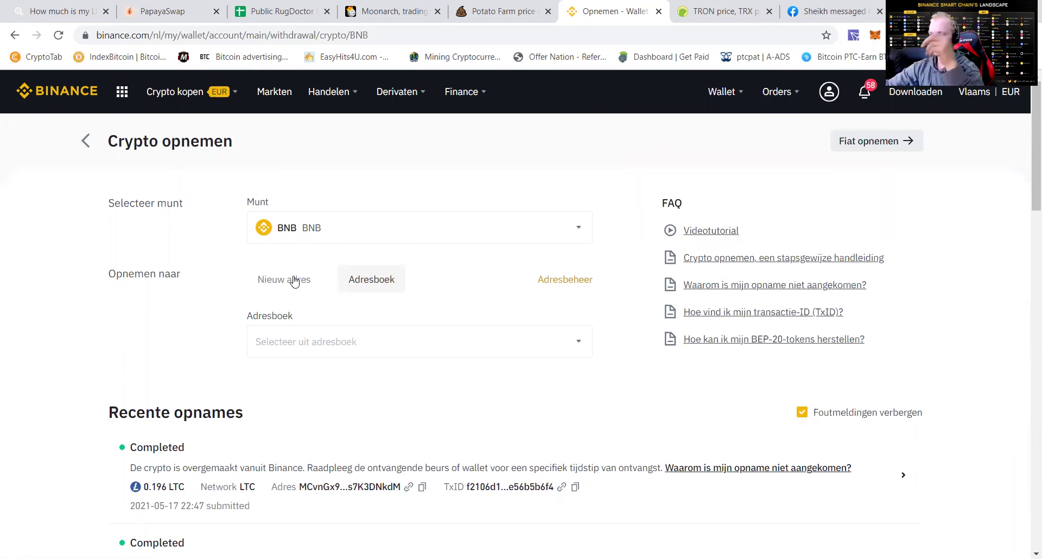
# Paste the wallet address as a new BEP20 (BSC) destination and withdraw MAX 4.97590610 BNB.
pyautogui.click(294, 281)
pyautogui.click(300, 342)
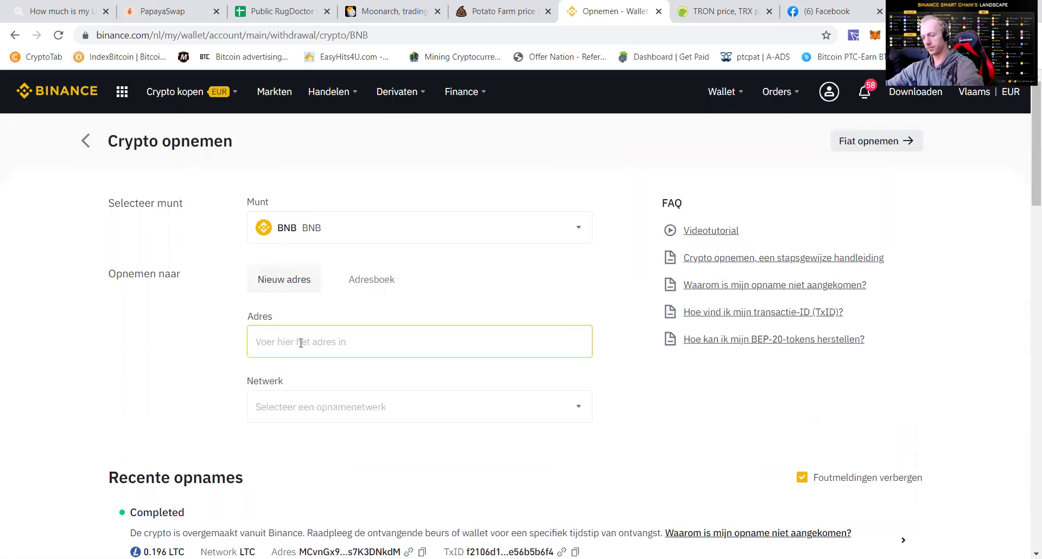
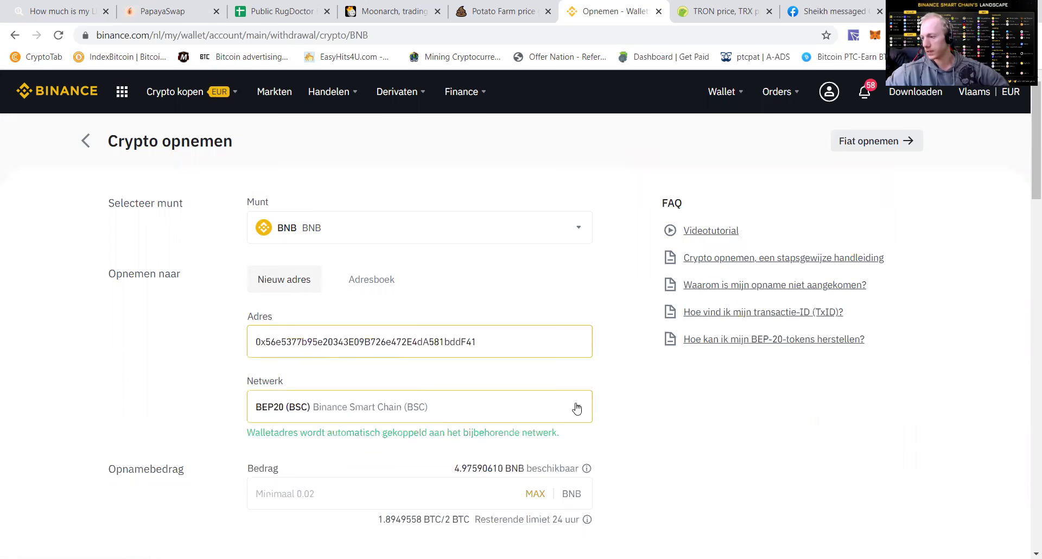
pyautogui.click(583, 411)
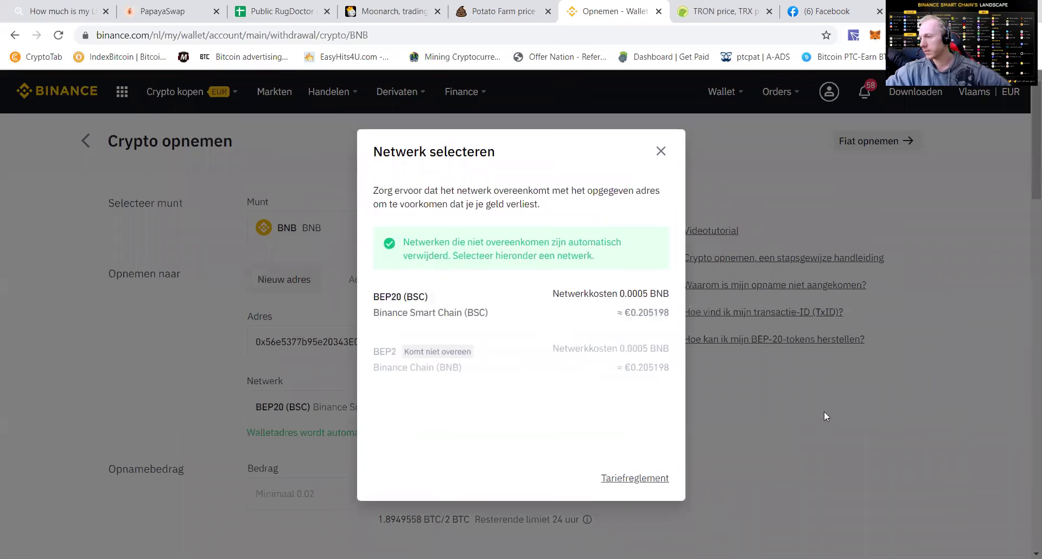
pyautogui.click(661, 151)
pyautogui.scroll(-3, 669, 421)
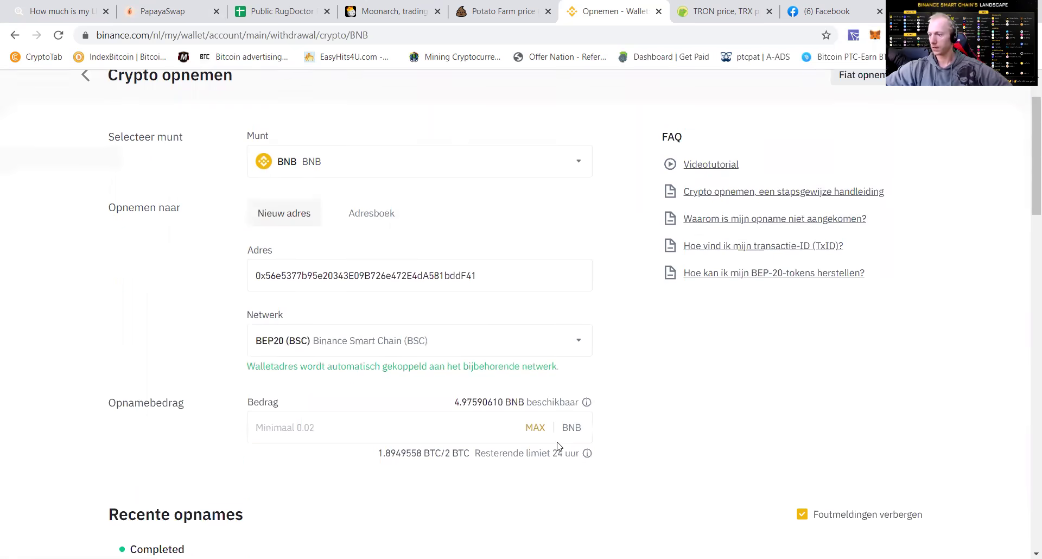
pyautogui.click(535, 358)
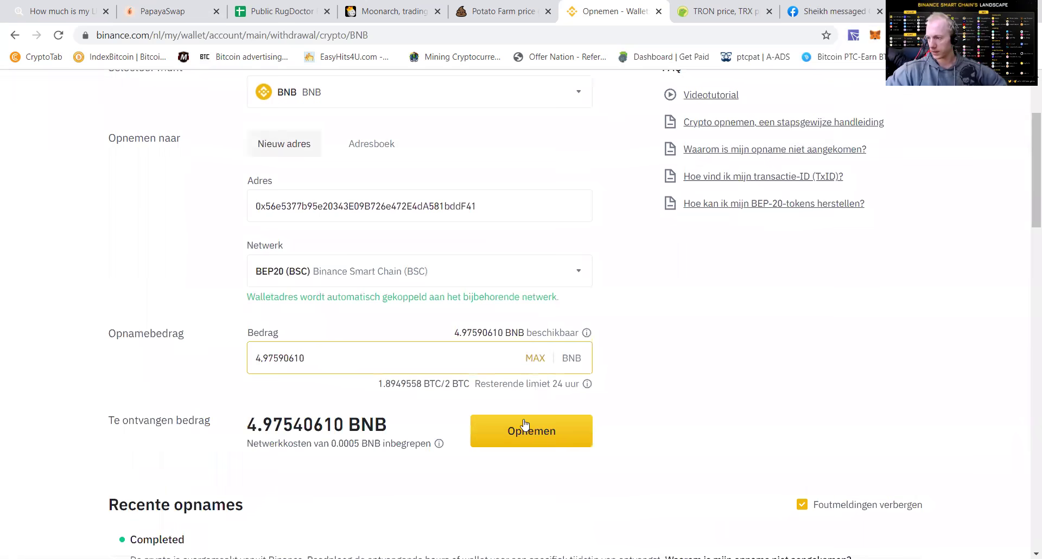
pyautogui.click(518, 433)
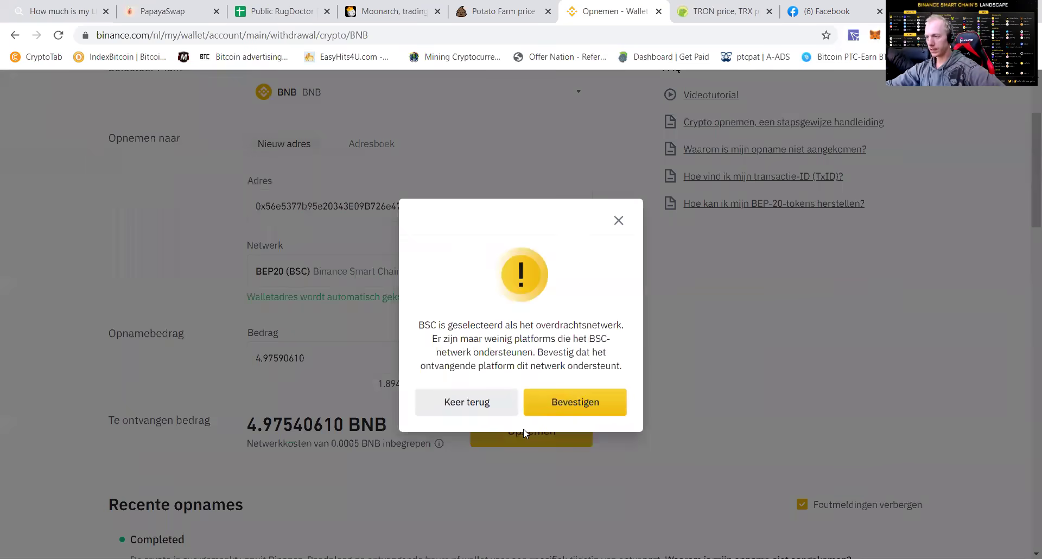
# Confirm the BSC network warning and continue past the Opname summary.
pyautogui.click(552, 404)
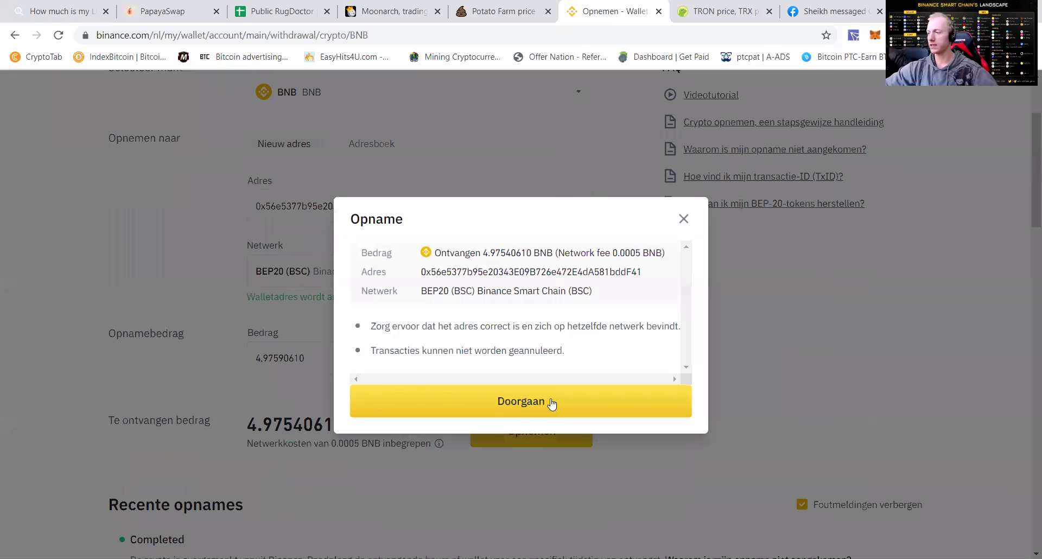
pyautogui.click(593, 400)
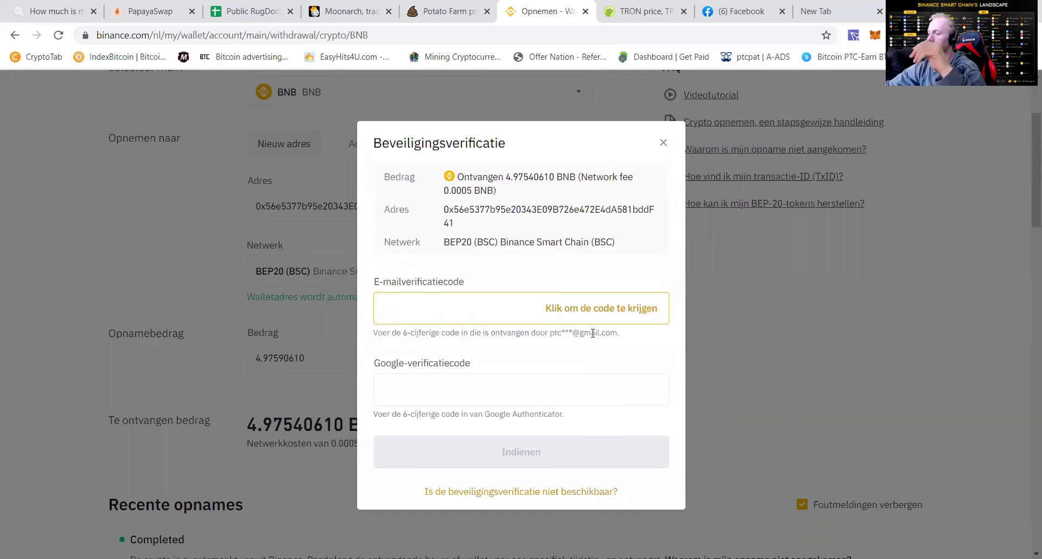
# Load Gmail in a new tab and open Binance's Withdrawal Requested e-mail.
pyautogui.click(816, 11)
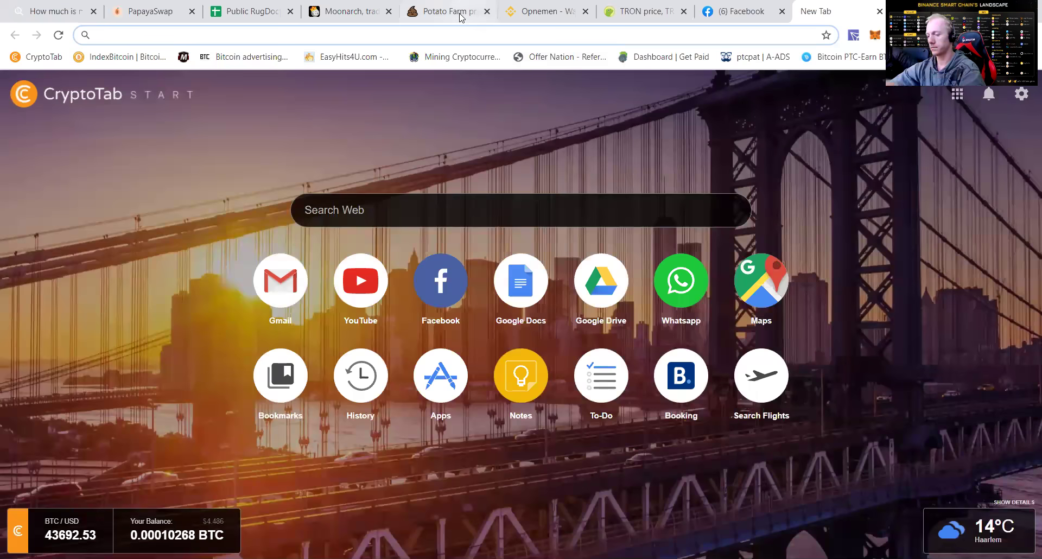
pyautogui.write('gm')
pyautogui.press('Return')
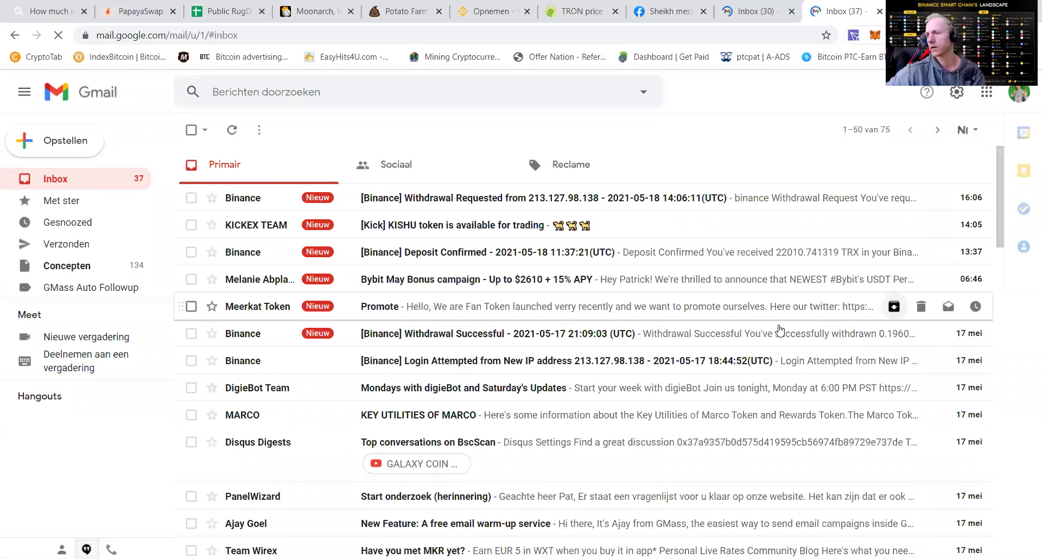
pyautogui.click(535, 196)
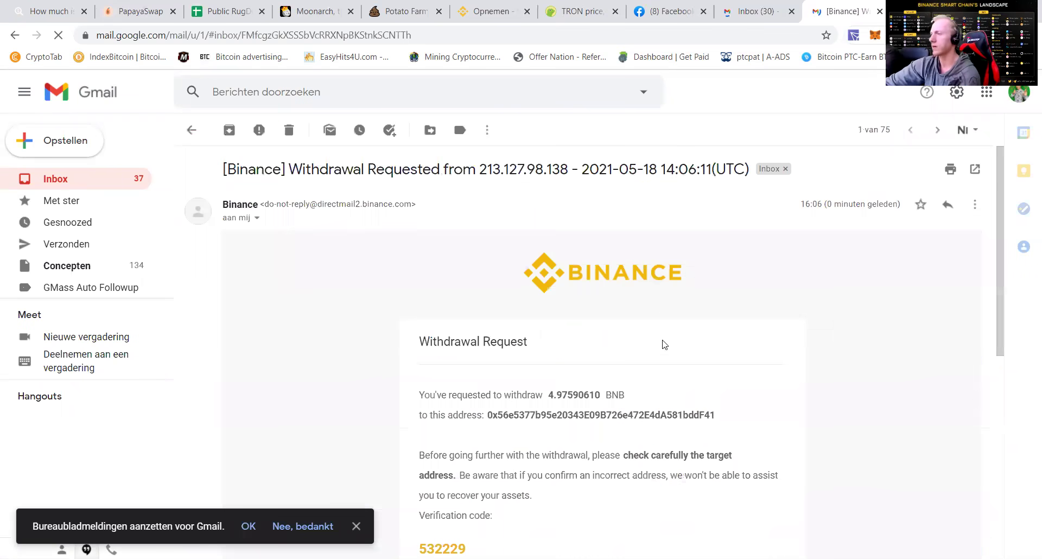
pyautogui.scroll(-2, 663, 343)
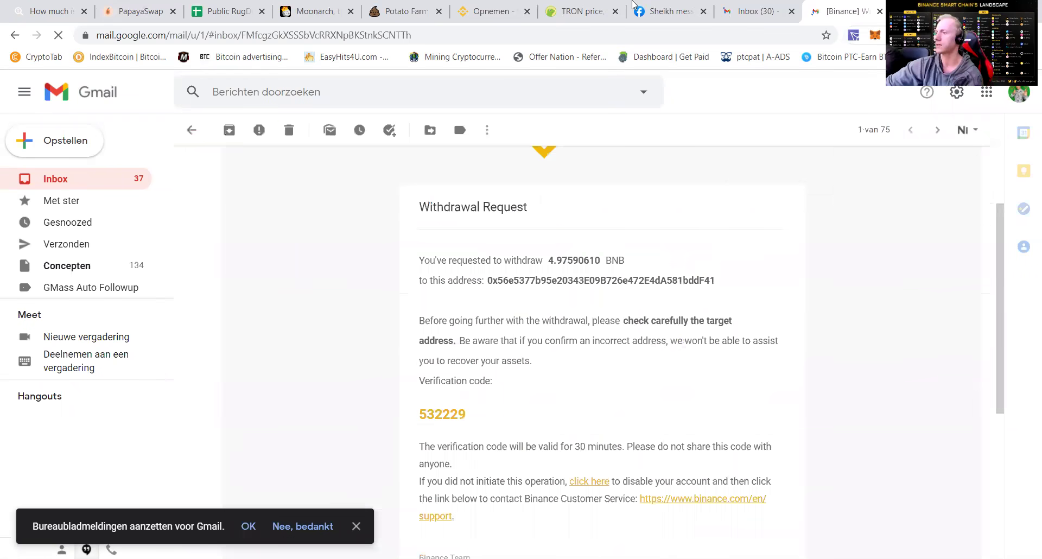
# Switch between the e-mail and Binance tabs, ending on the verification dialog.
pyautogui.click(491, 11)
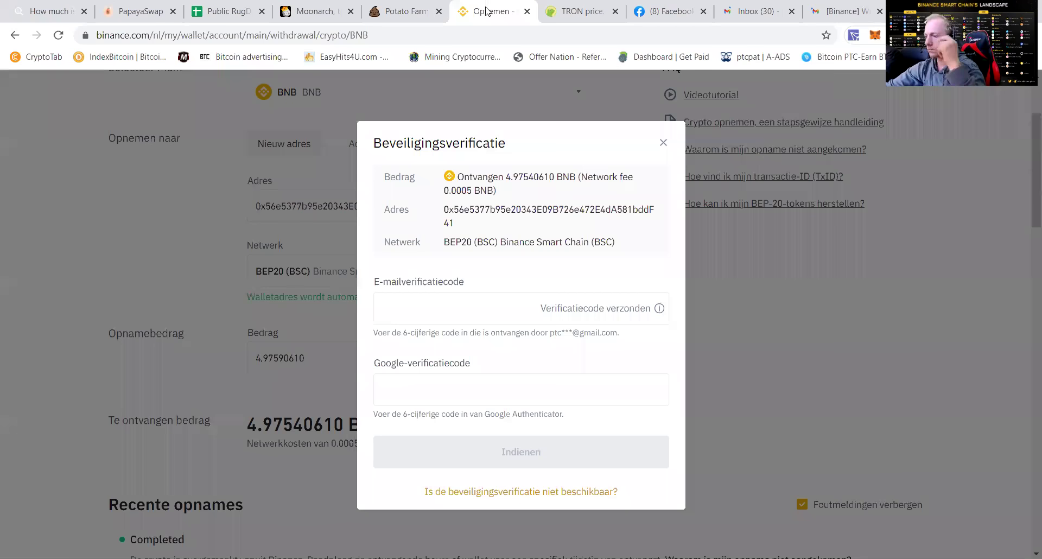
pyautogui.hotkey('ctrl', '9')
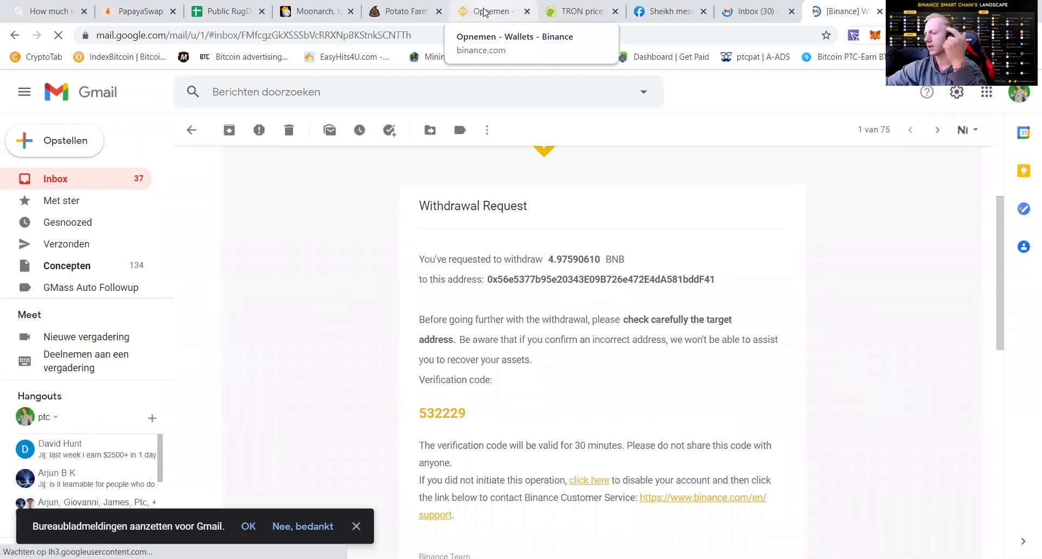
pyautogui.click(483, 12)
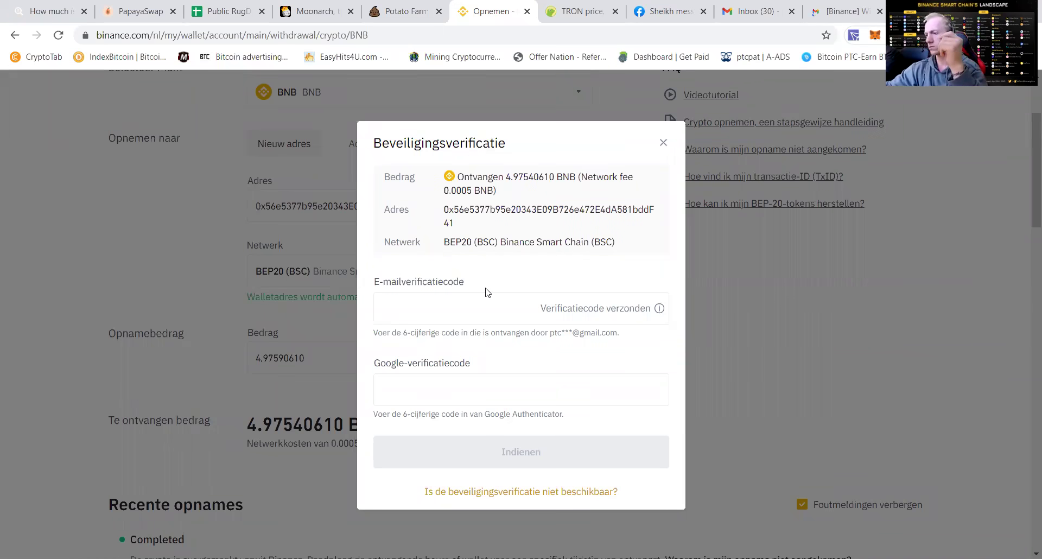
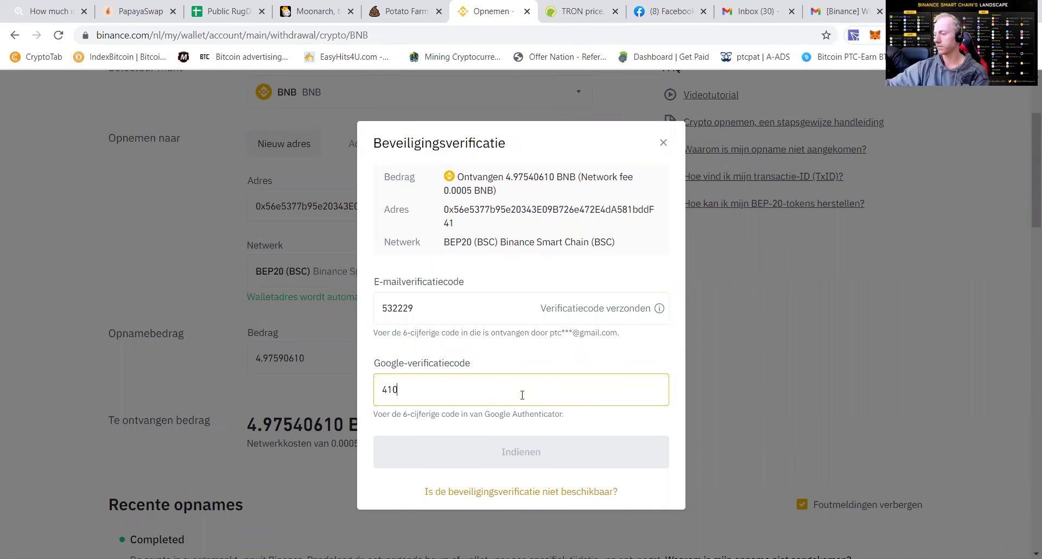
# Enter the e-mail verification code and Google Authenticator code, then click Indienen.
pyautogui.click(519, 454)
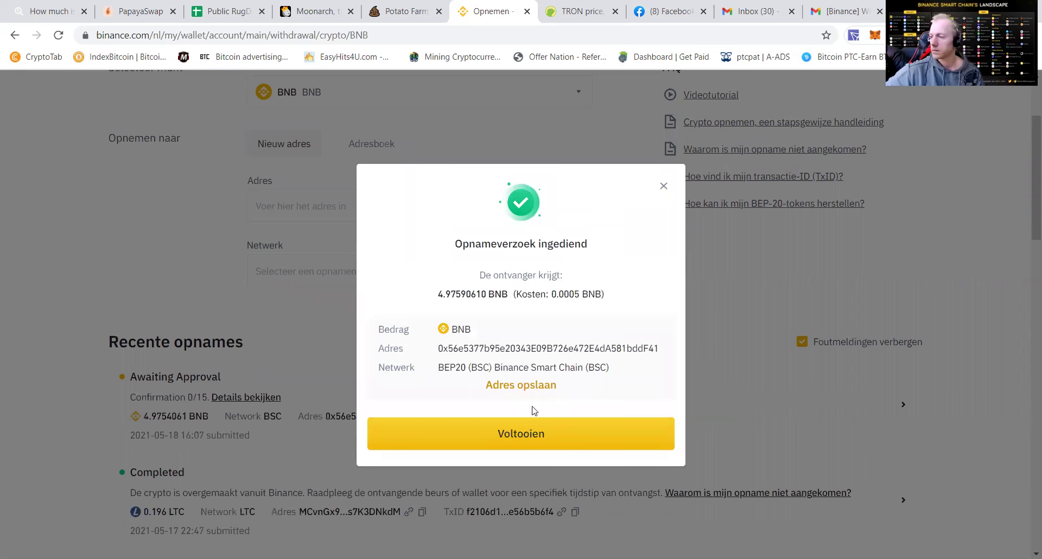
# Dismiss the notice and inspect the 4.9754061 BNB Awaiting Approval entry in Recente opnames.
pyautogui.click(525, 430)
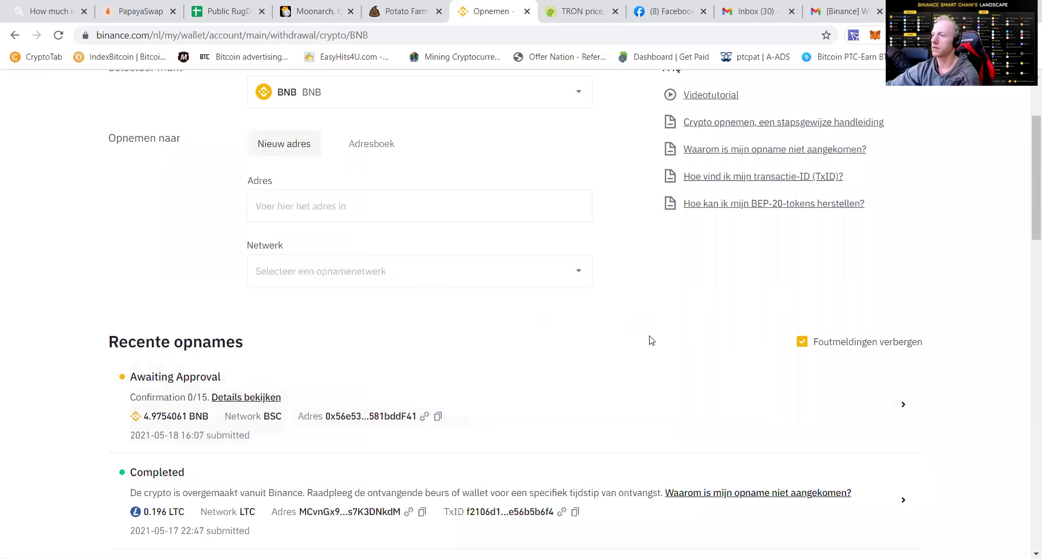
pyautogui.scroll(3, 611, 187)
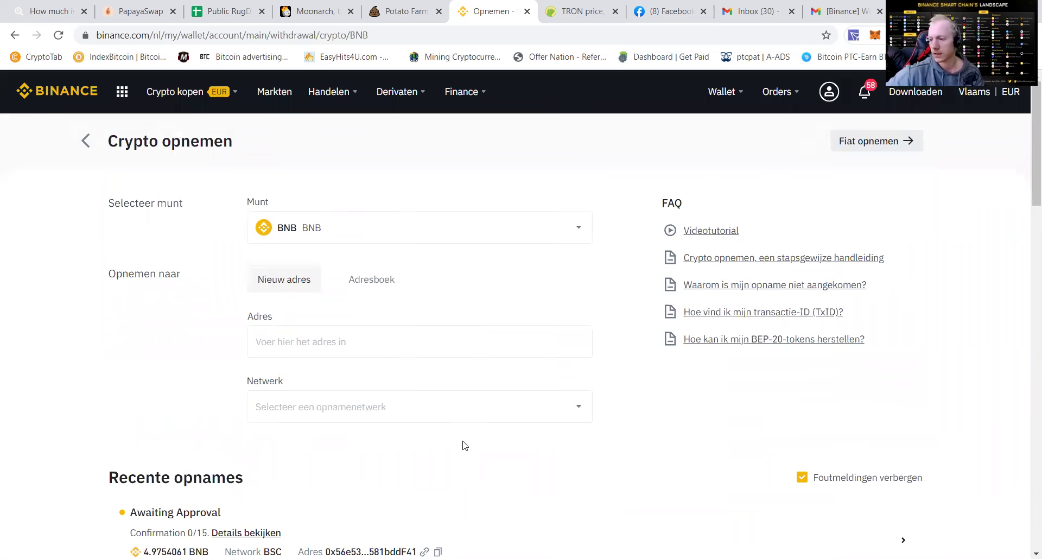
pyautogui.scroll(-1, 380, 443)
pyautogui.scroll(-2, 217, 450)
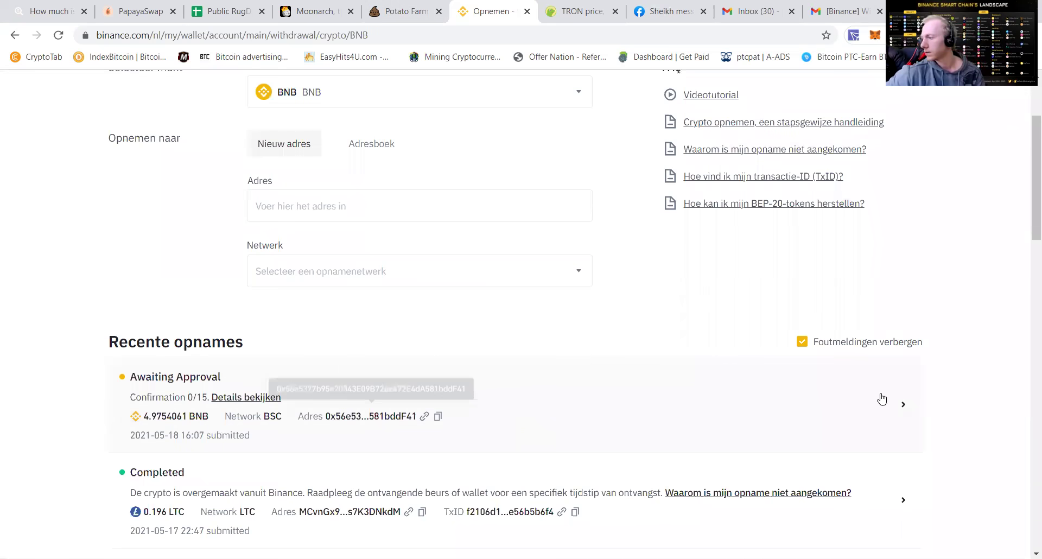
pyautogui.click(904, 406)
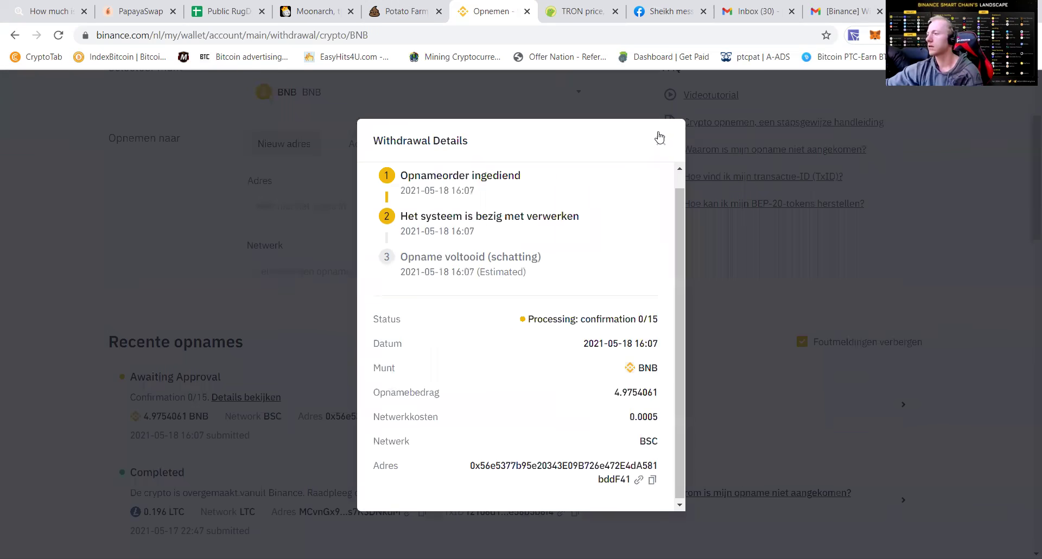
pyautogui.click(661, 142)
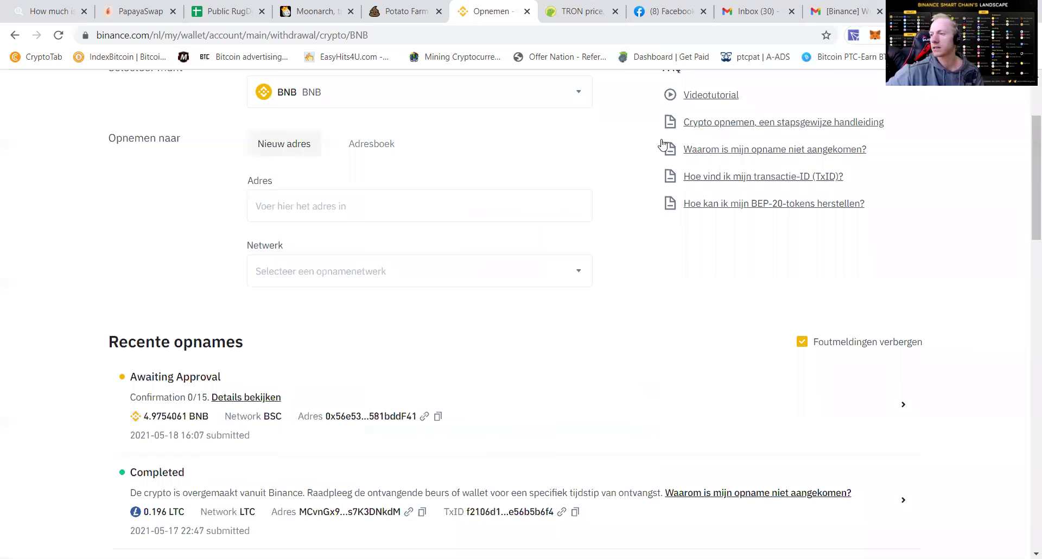